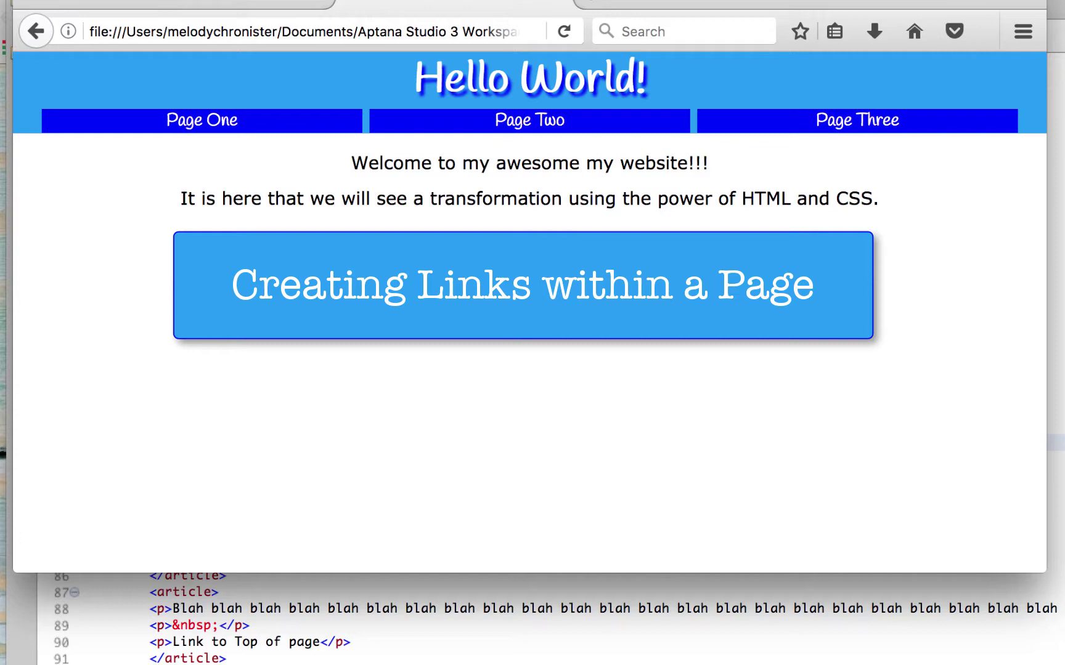
pyautogui.scroll(-1, 757, 316)
pyautogui.scroll(-5, 757, 316)
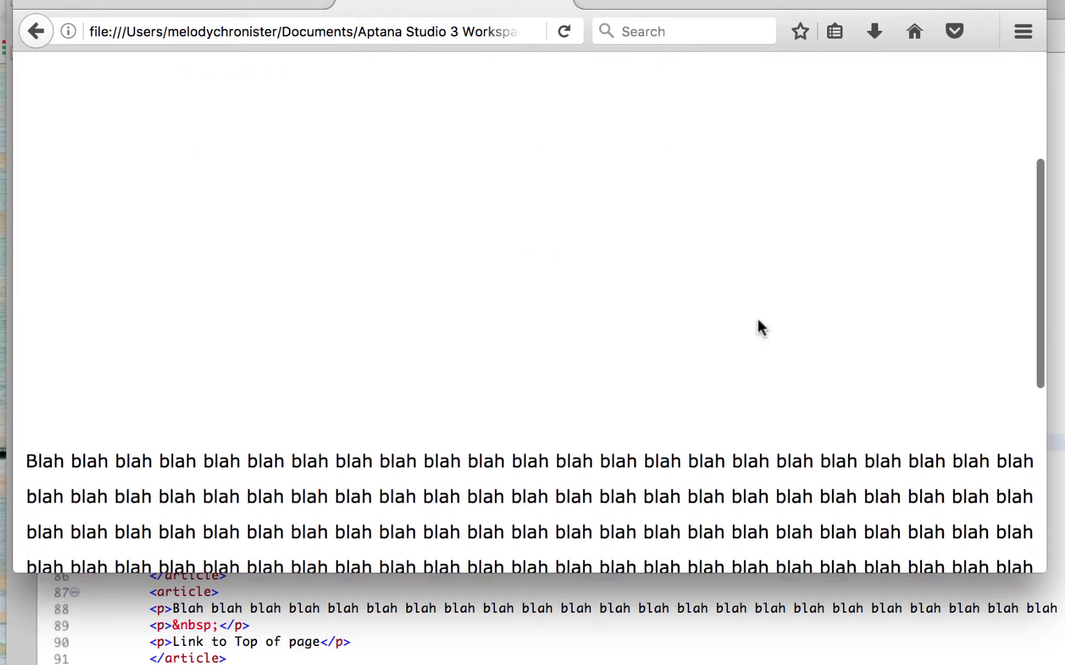
pyautogui.scroll(-2, 757, 317)
pyautogui.scroll(-2, 757, 325)
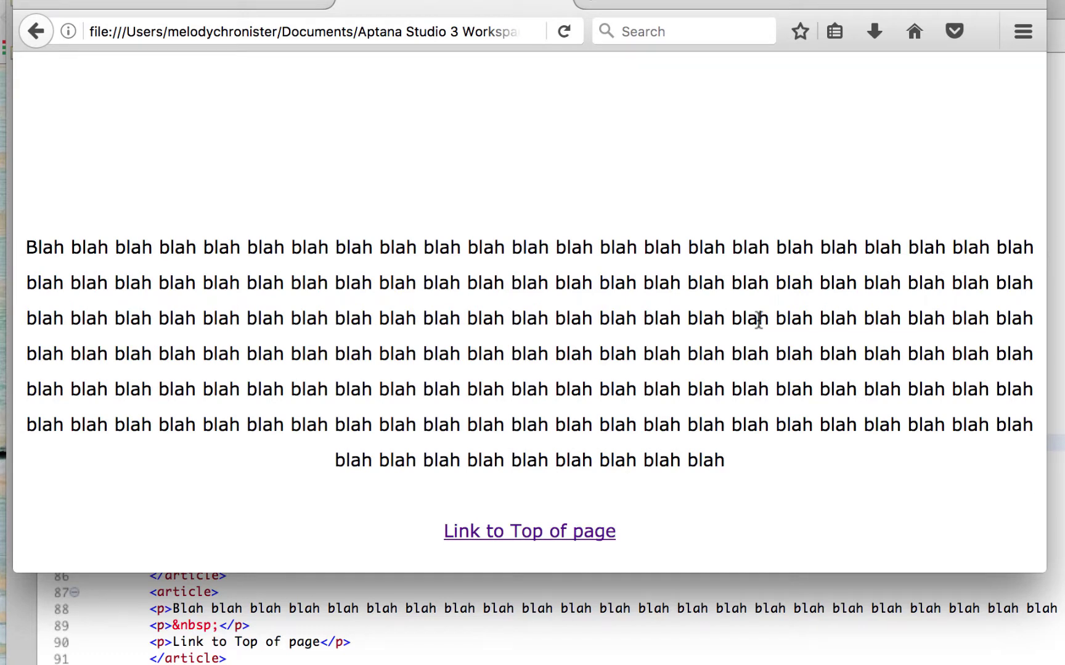
pyautogui.scroll(-2, 758, 321)
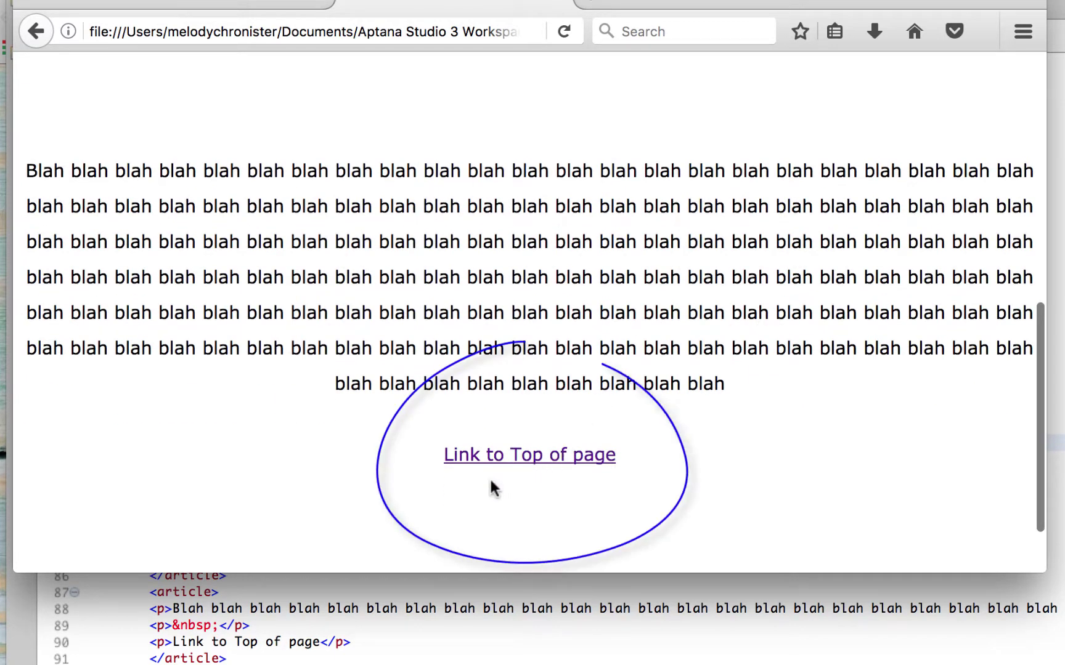
# Bring up the Aptana Studio 3 editor showing the index.html source
pyautogui.click(601, 458)
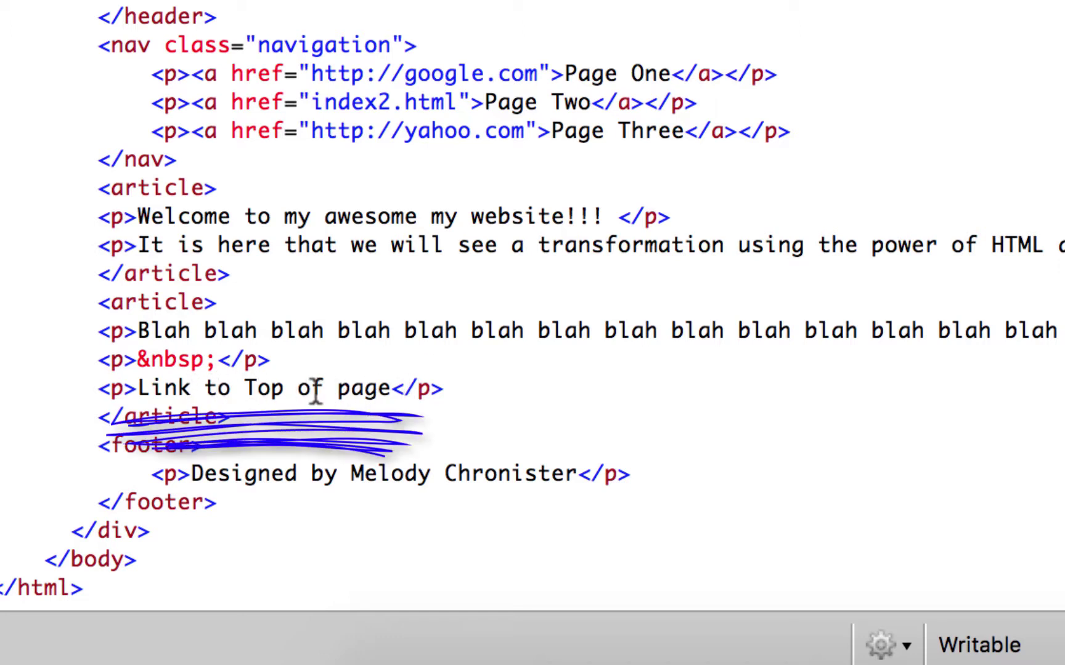
# Lowercase 'Top' in the link text and start an <a href="#id"> tag before it
pyautogui.click(257, 391)
pyautogui.press('BackSpace')
pyautogui.write('t')
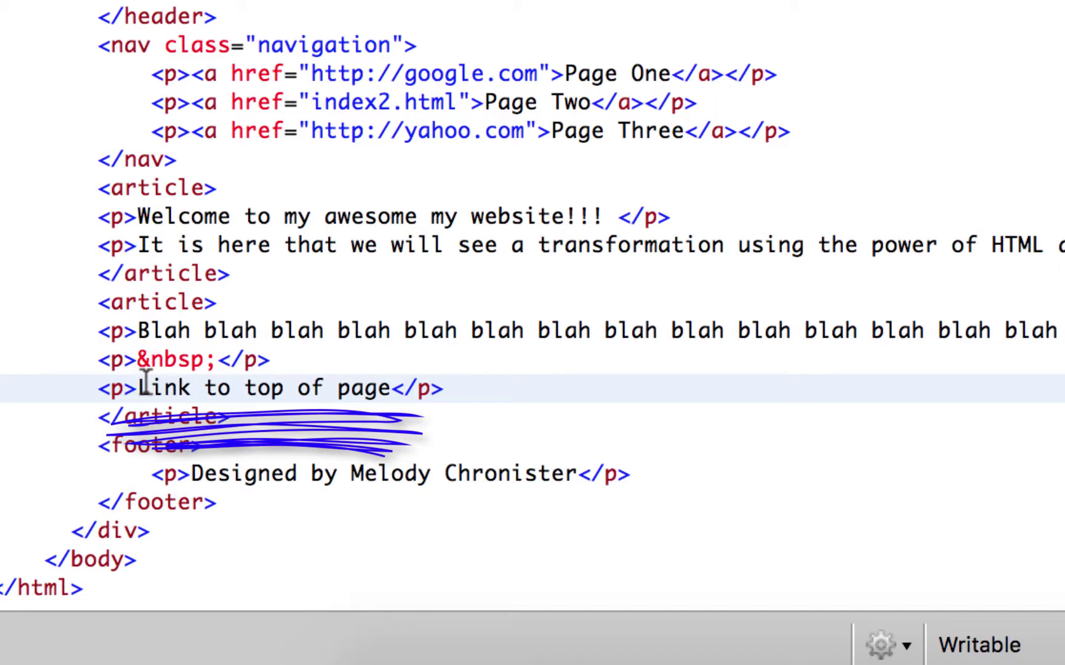
pyautogui.click(137, 389)
pyautogui.write('<')
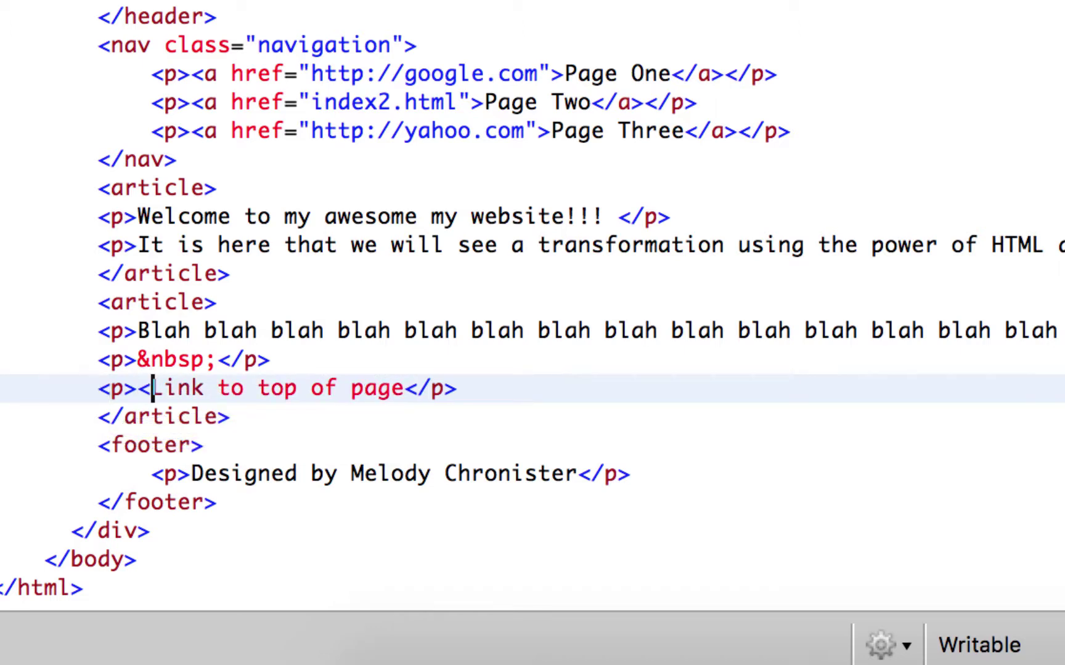
pyautogui.write('a hre')
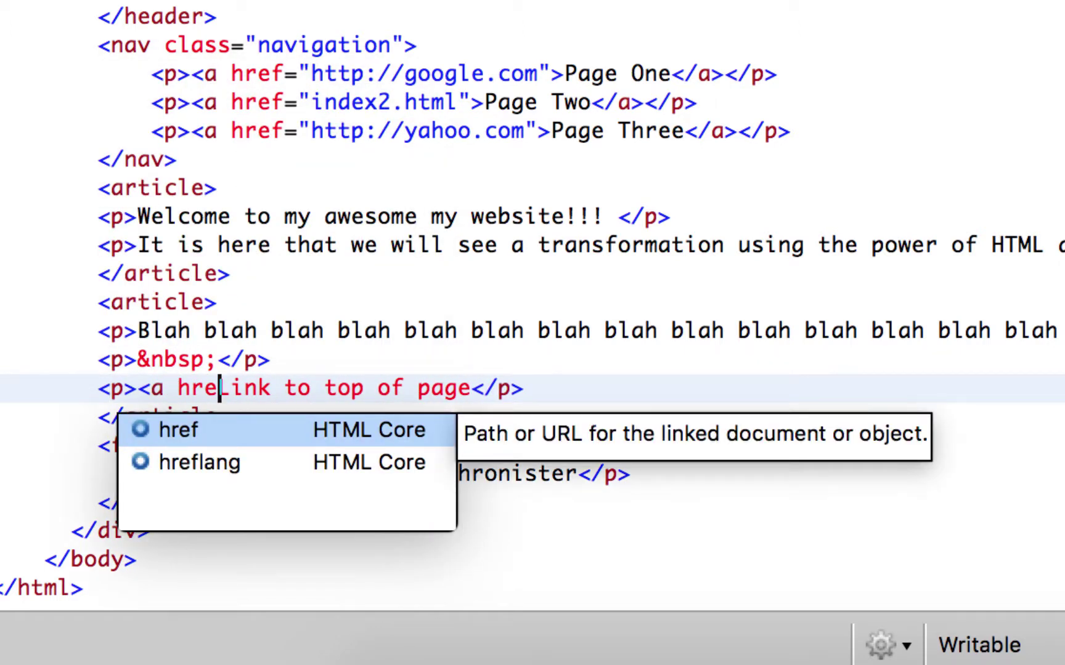
pyautogui.write('f=')
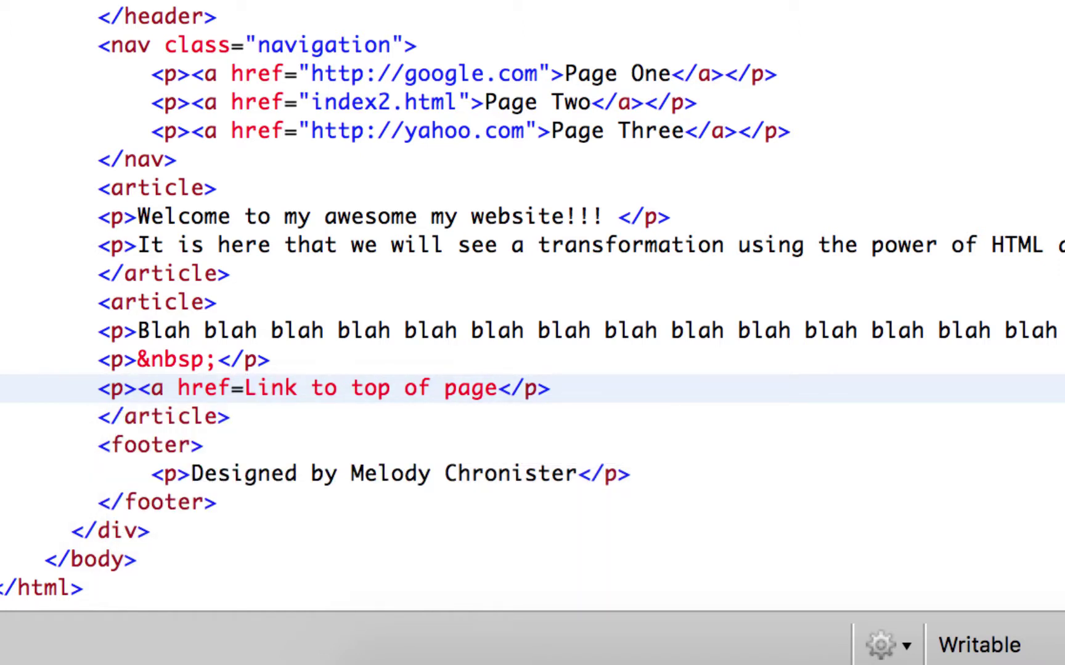
pyautogui.write('"')
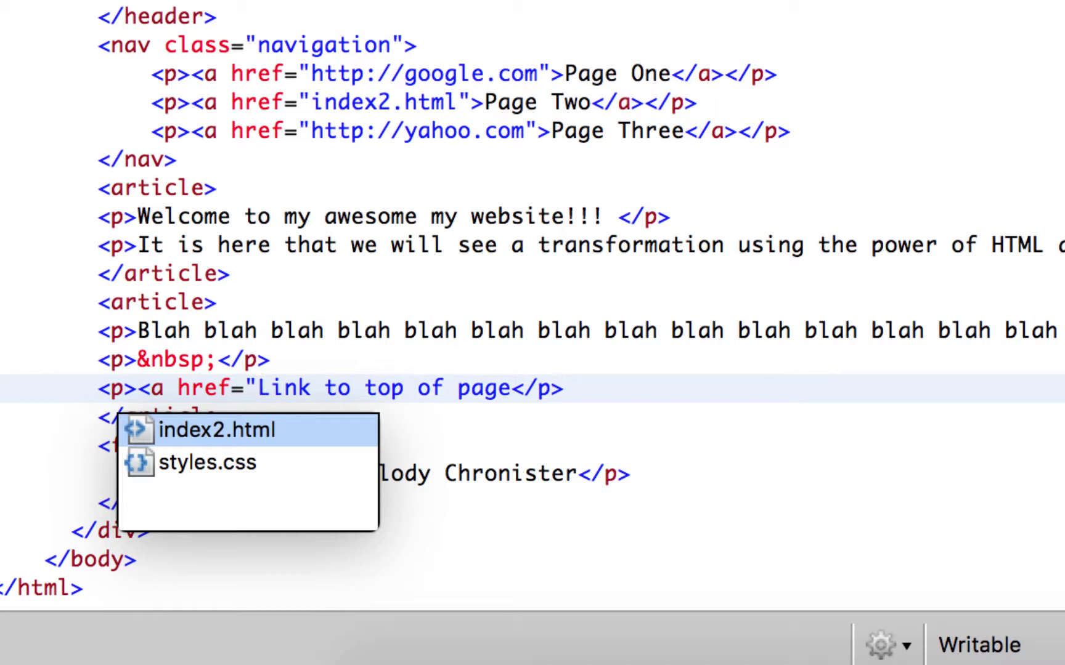
pyautogui.write('#id')
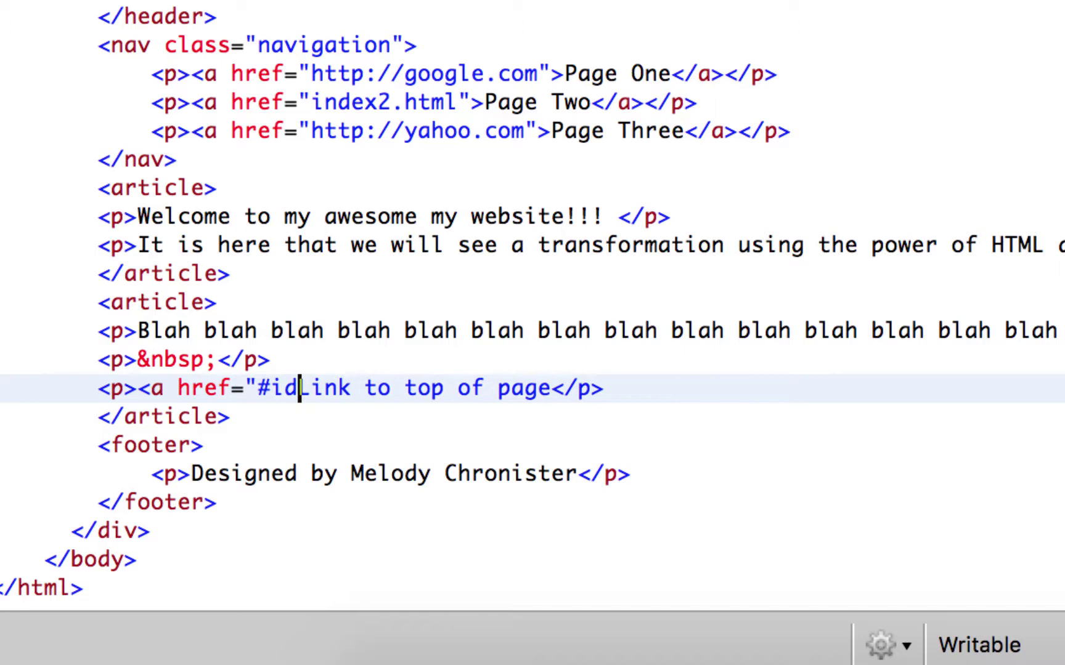
pyautogui.write('"')
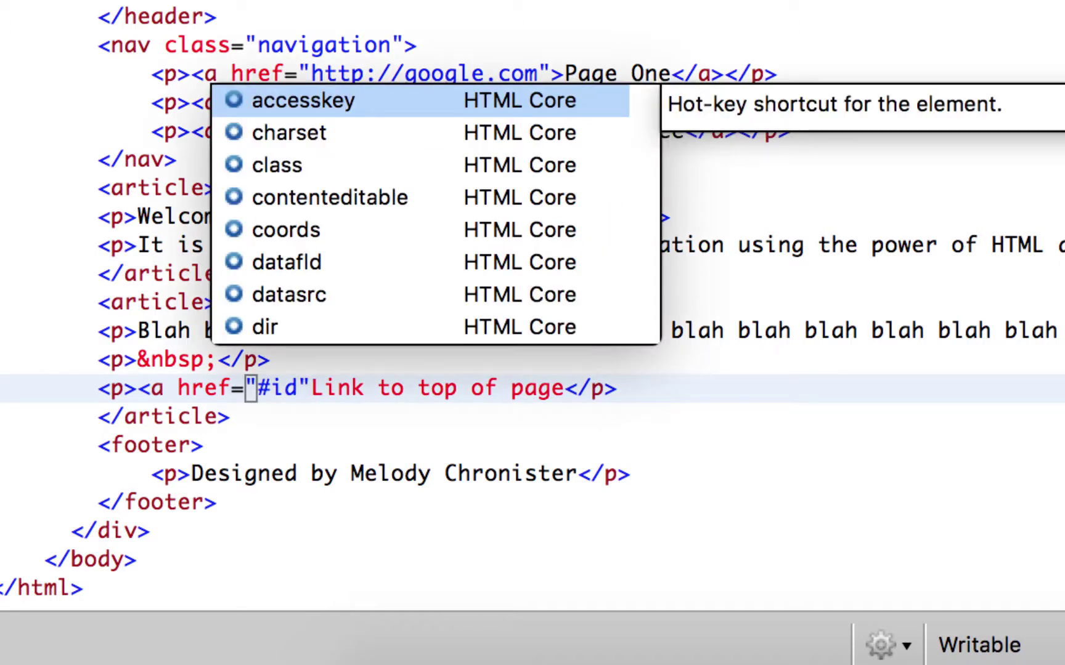
pyautogui.write('></a>')
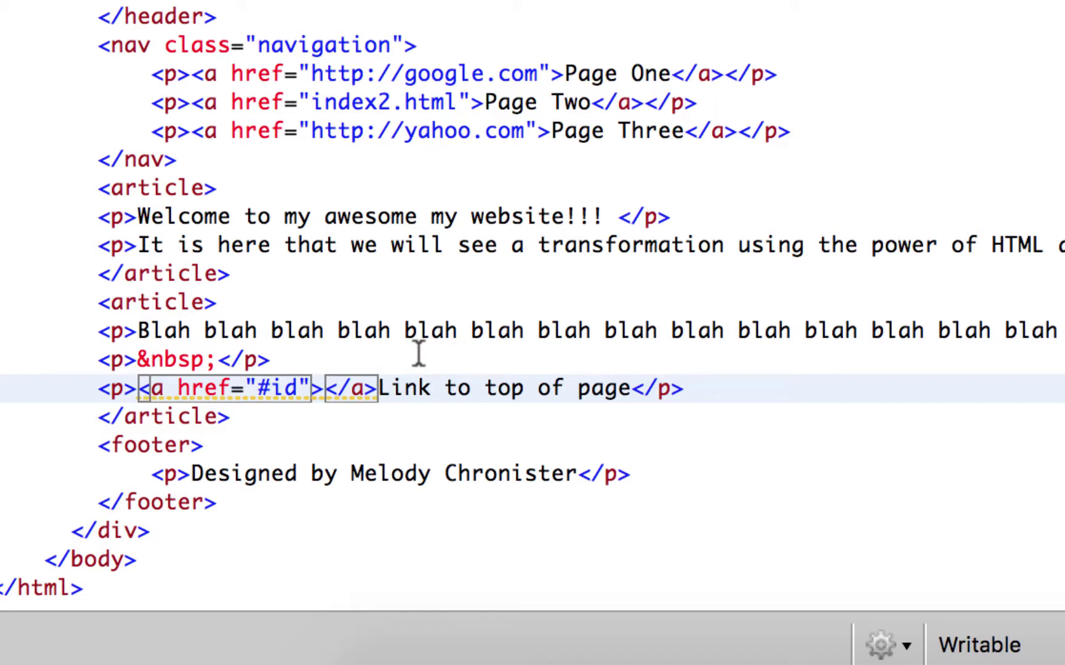
# Delete the auto-inserted closing tag and stray bracket, then close the anchor after 'page'
pyautogui.press('Right')
pyautogui.press('Right')
pyautogui.press('Left')
pyautogui.press('Left')
pyautogui.press('BackSpace')
pyautogui.press('BackSpace')
pyautogui.press('BackSpace')
pyautogui.press('BackSpace')
pyautogui.press('Delete')
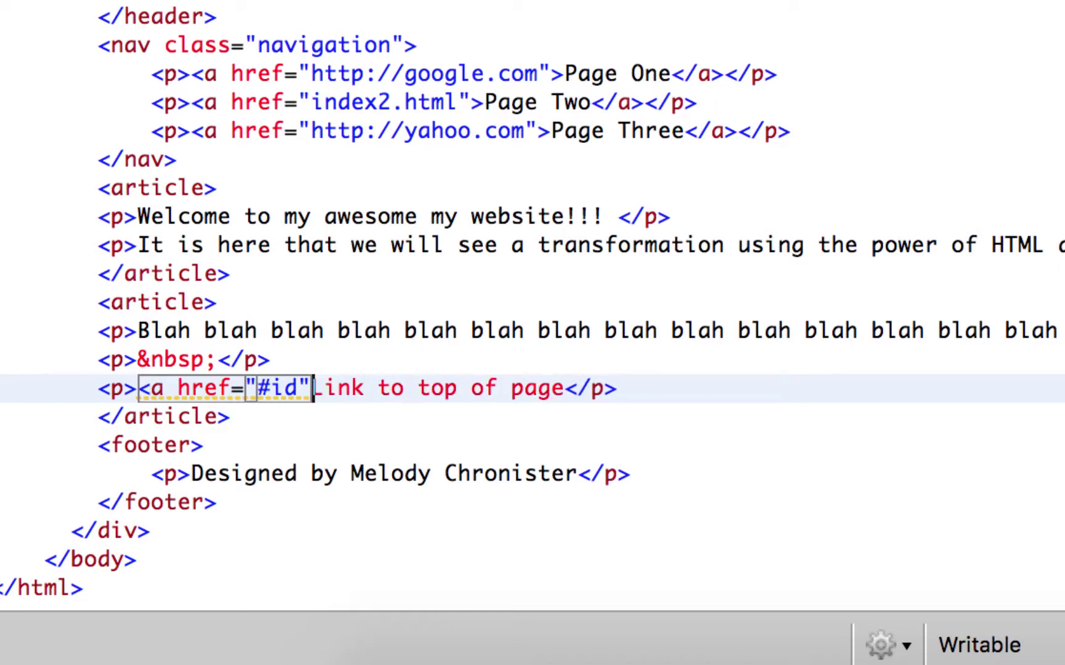
pyautogui.click(565, 397)
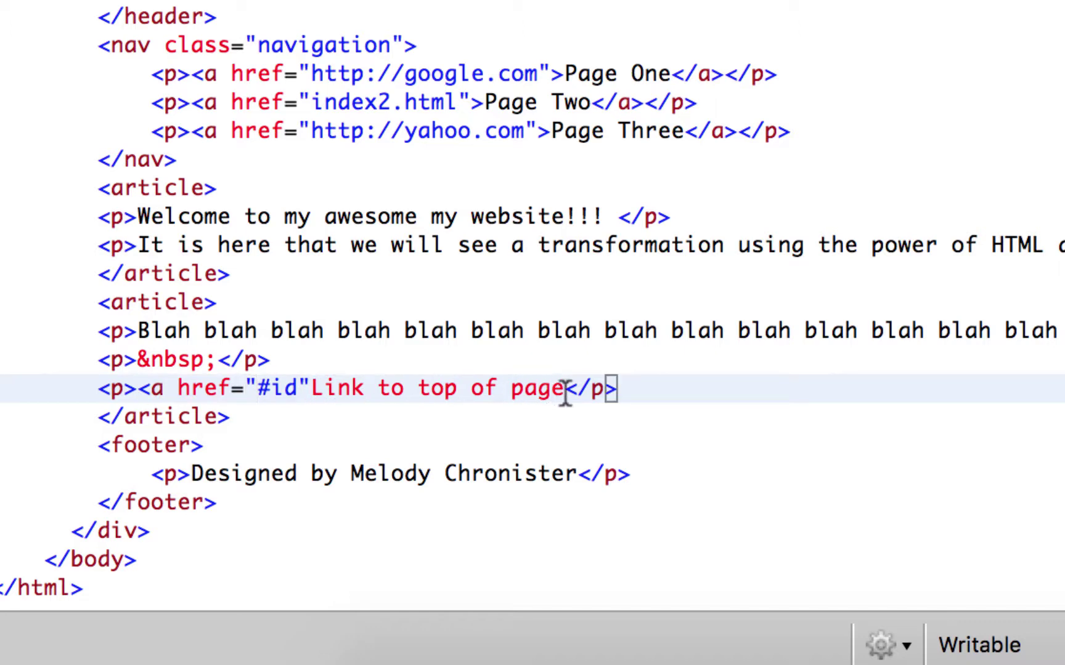
pyautogui.write('</')
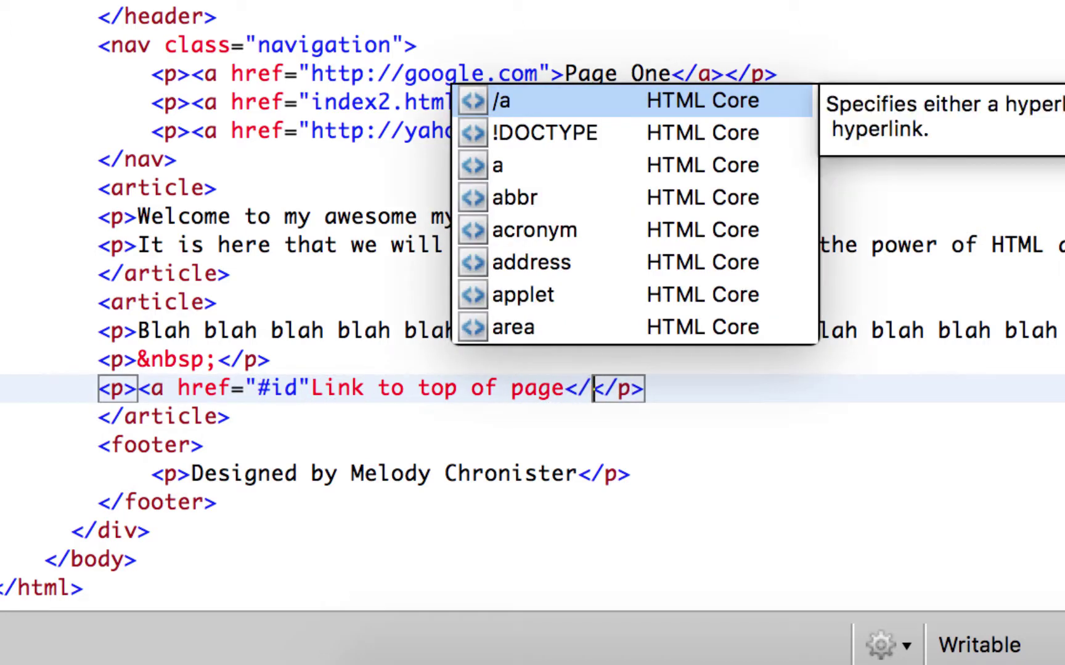
pyautogui.write('a')
pyautogui.press('Escape')
pyautogui.write('>')
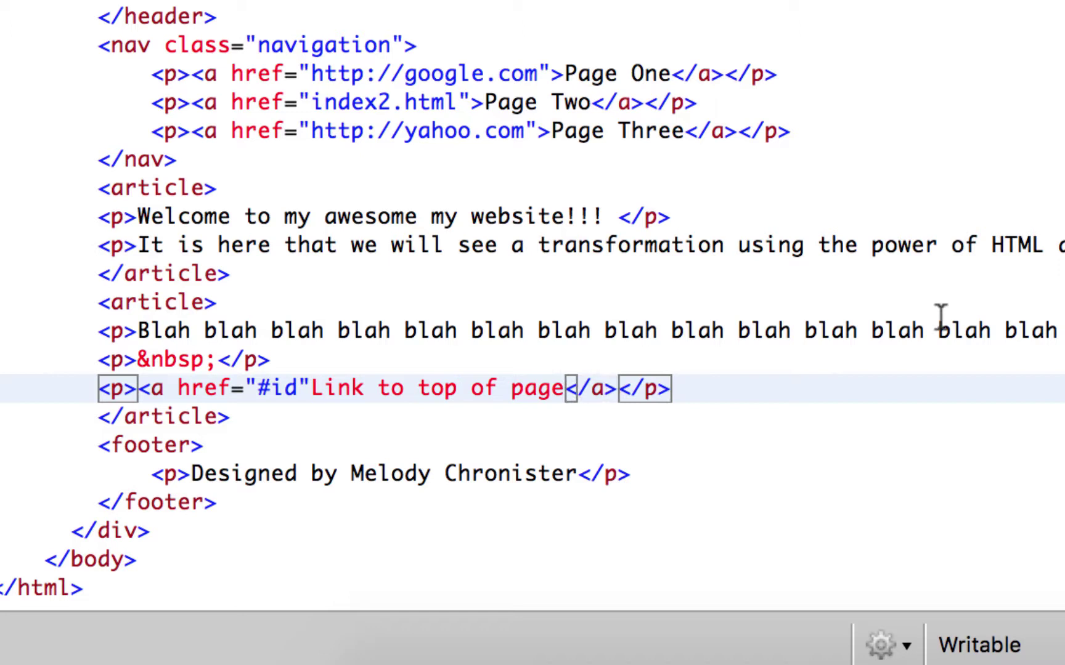
pyautogui.click(1026, 275)
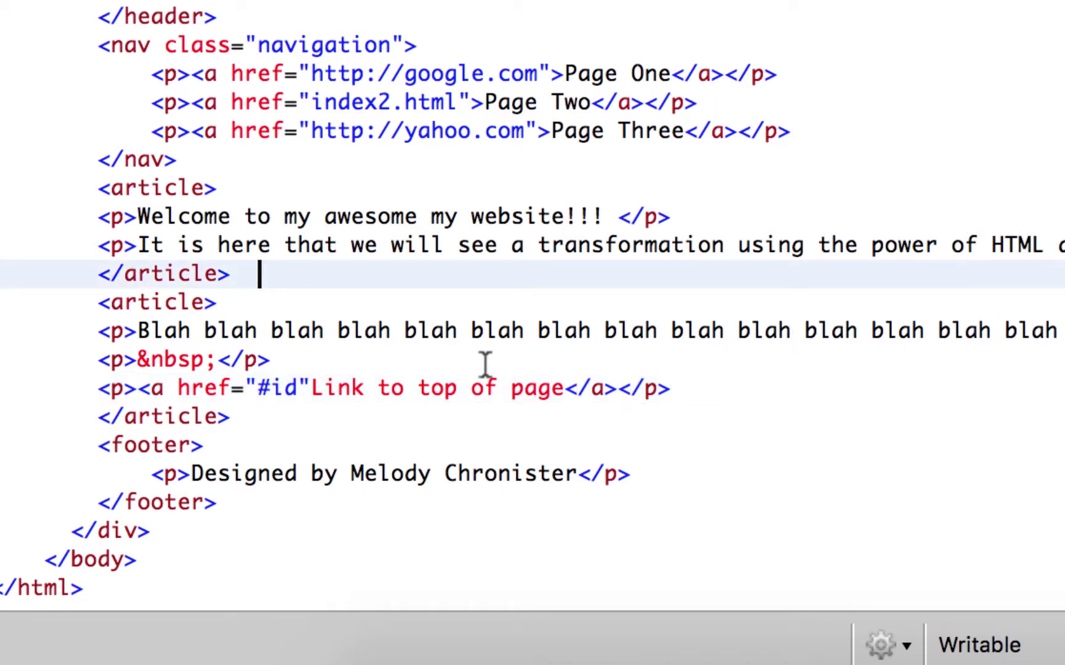
pyautogui.click(313, 389)
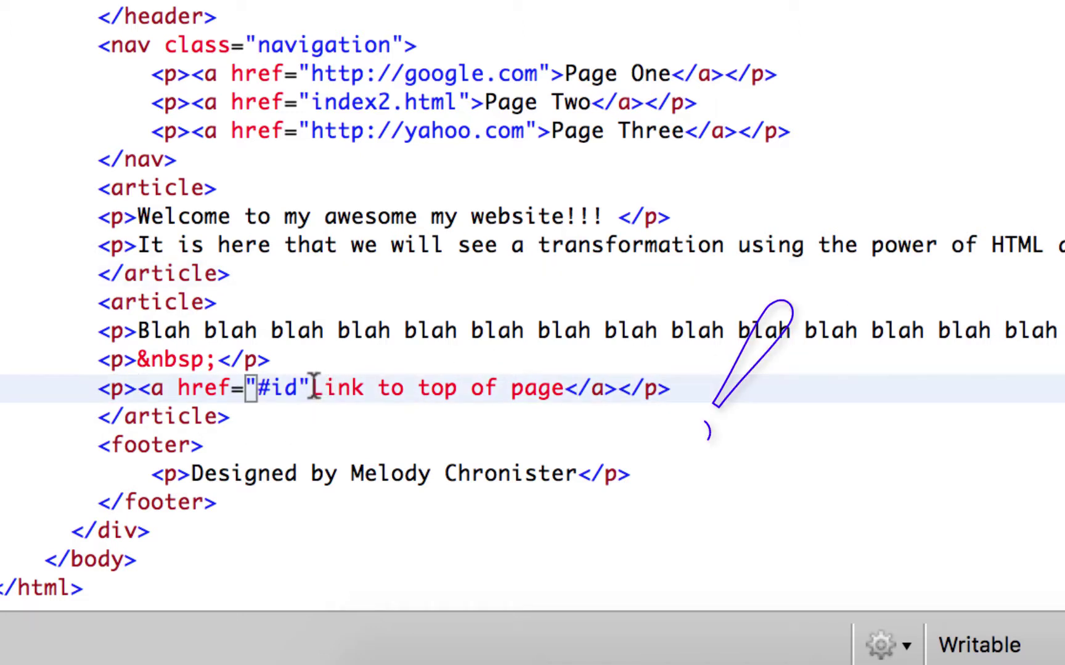
pyautogui.write('>')
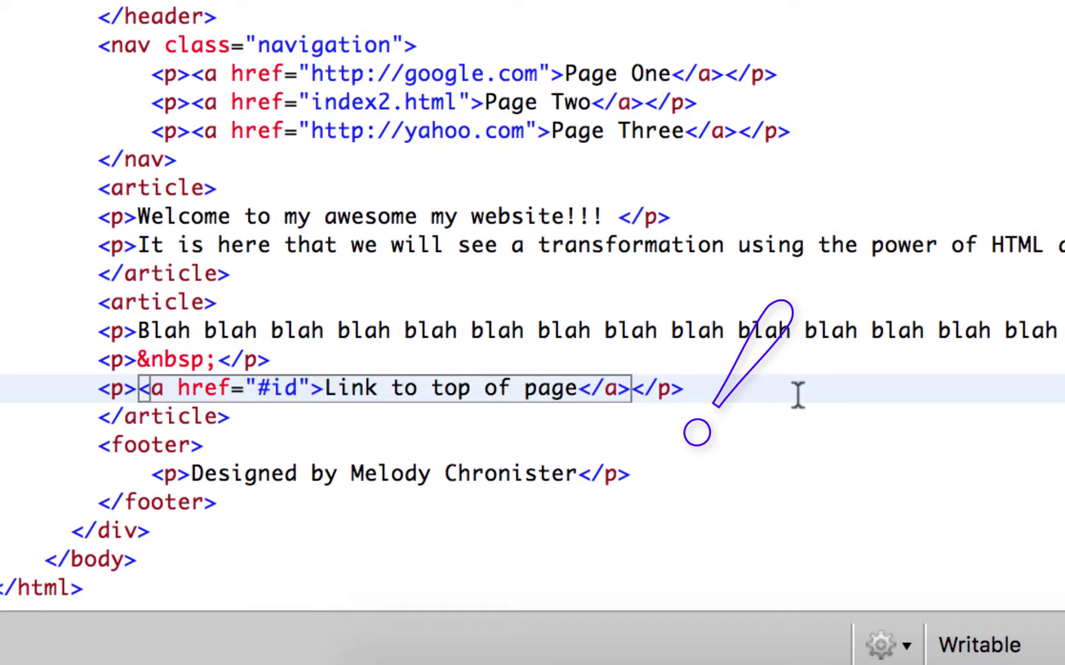
pyautogui.click(764, 404)
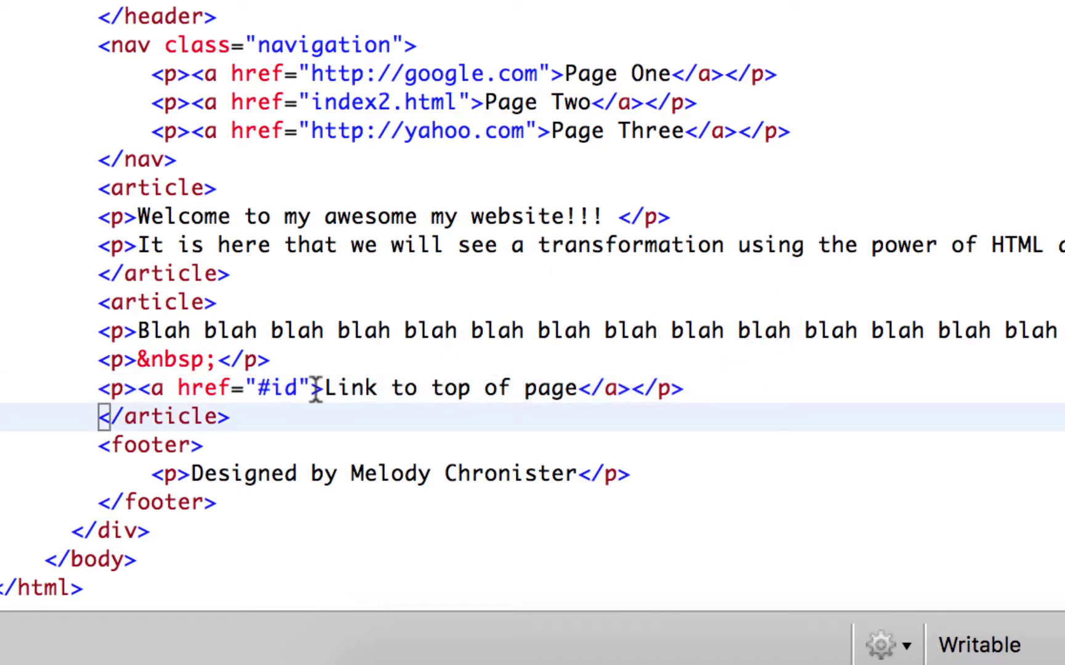
pyautogui.scroll(3, 468, 171)
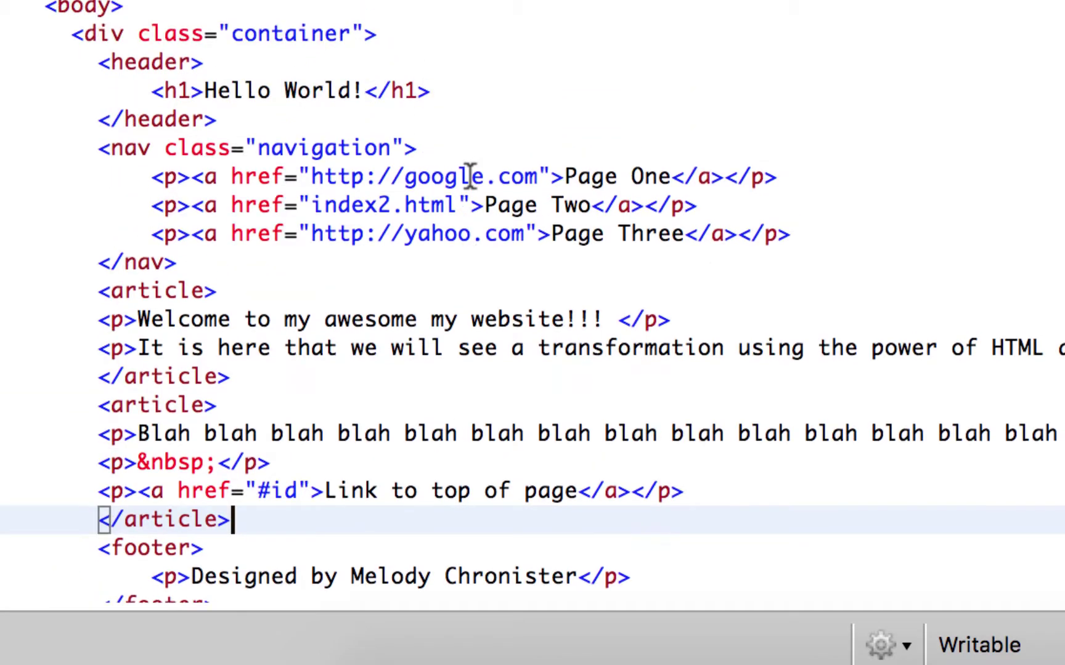
pyautogui.scroll(3, 470, 177)
pyautogui.scroll(3, 470, 178)
pyautogui.scroll(2, 470, 178)
pyautogui.scroll(3, 470, 177)
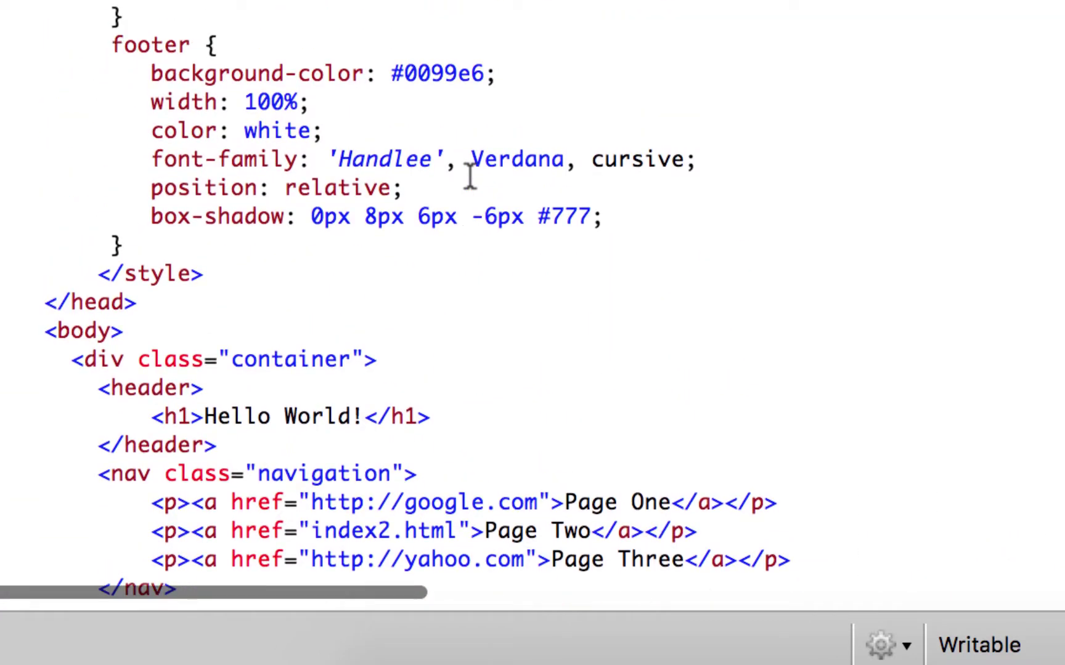
pyautogui.scroll(2, 470, 178)
pyautogui.scroll(-1, 470, 177)
pyautogui.scroll(-3, 470, 177)
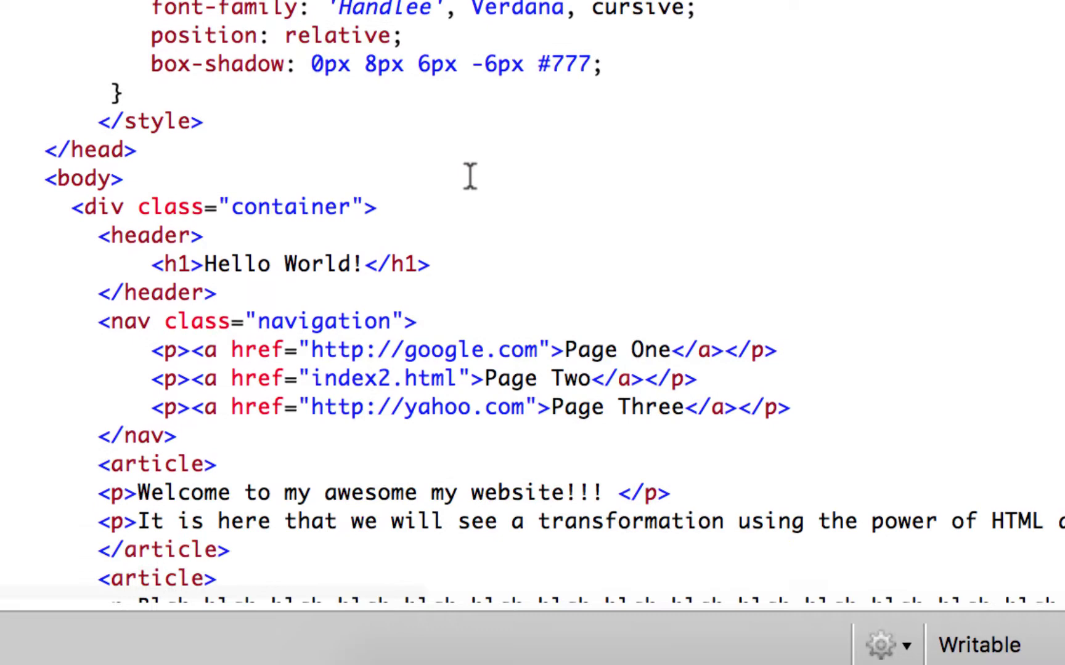
pyautogui.scroll(-2, 470, 177)
pyautogui.scroll(1, 470, 177)
pyautogui.scroll(-2, 470, 178)
pyautogui.scroll(-2, 469, 173)
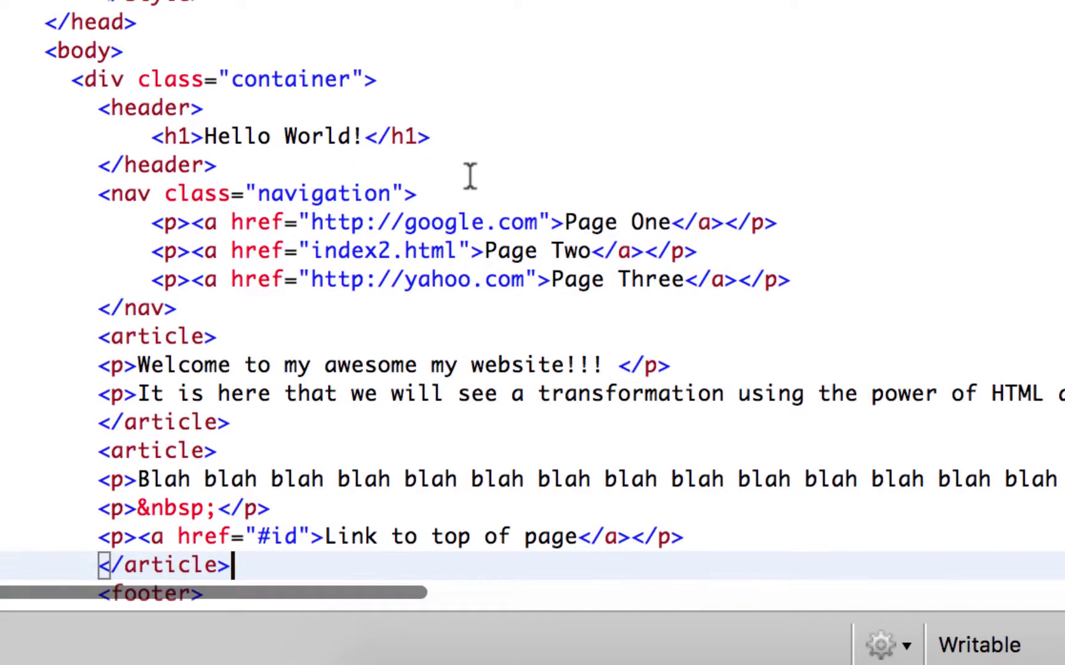
pyautogui.scroll(-4, 469, 174)
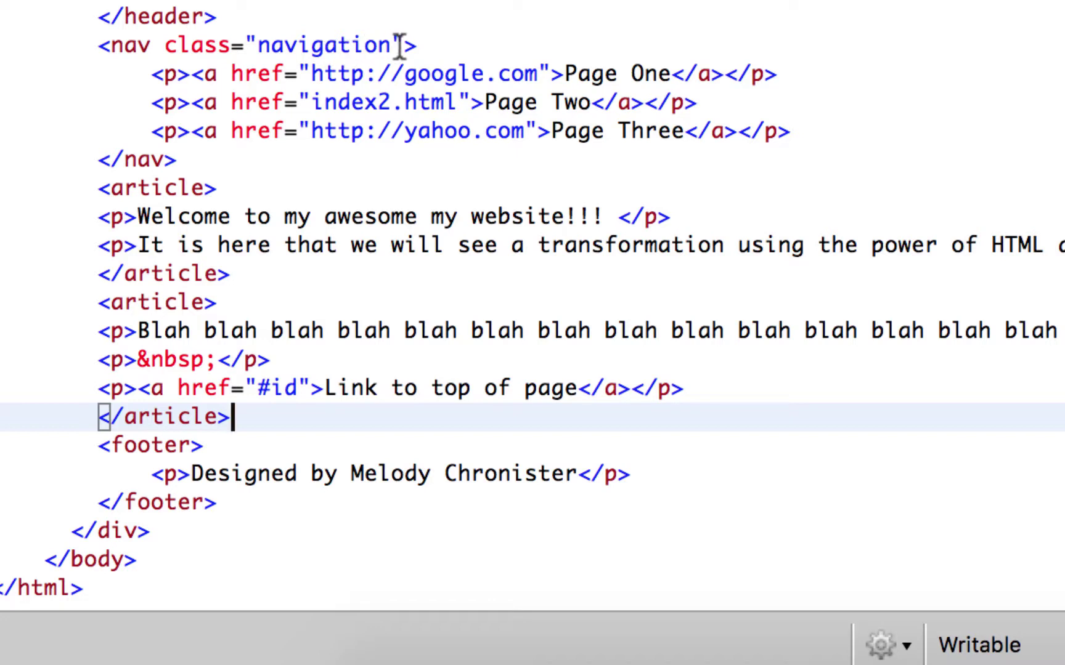
# Add id="id" to the <nav class="navigation"> opening tag, fixing the mistyped value
pyautogui.click(250, 45)
pyautogui.press('Right')
pyautogui.press('Right')
pyautogui.press('Right')
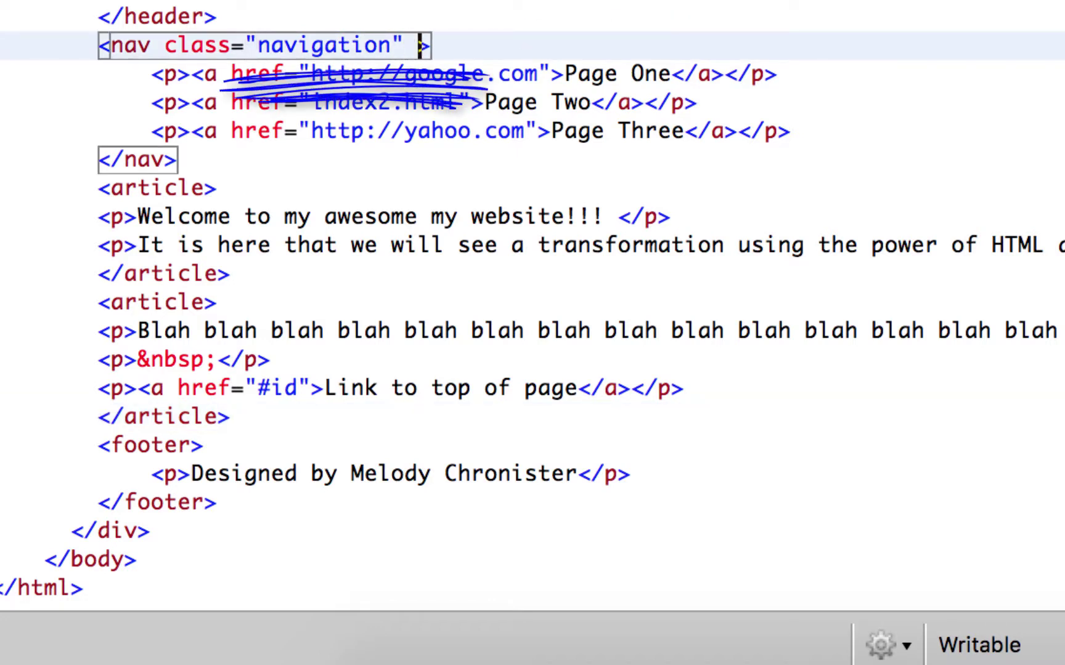
pyautogui.write('i')
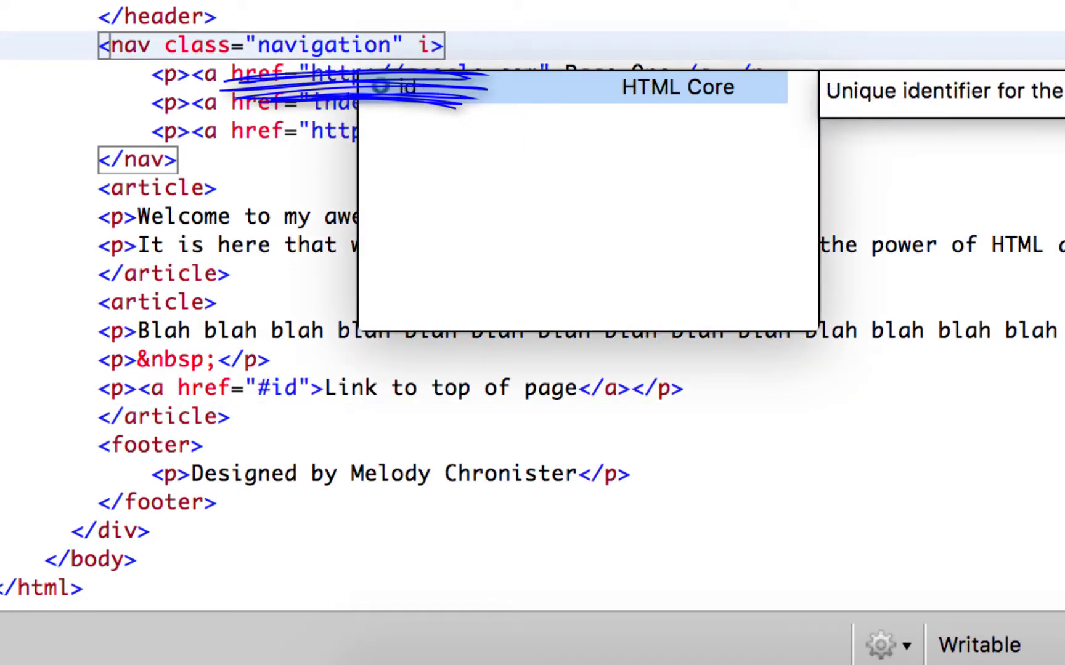
pyautogui.write('d="')
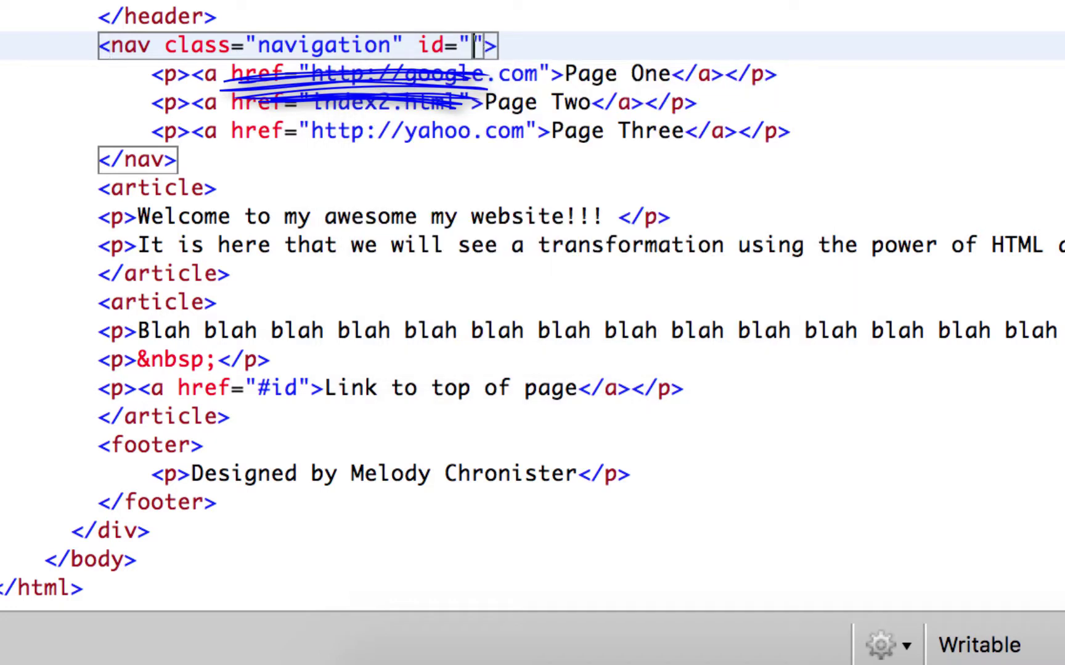
pyautogui.write('od')
pyautogui.press('BackSpace')
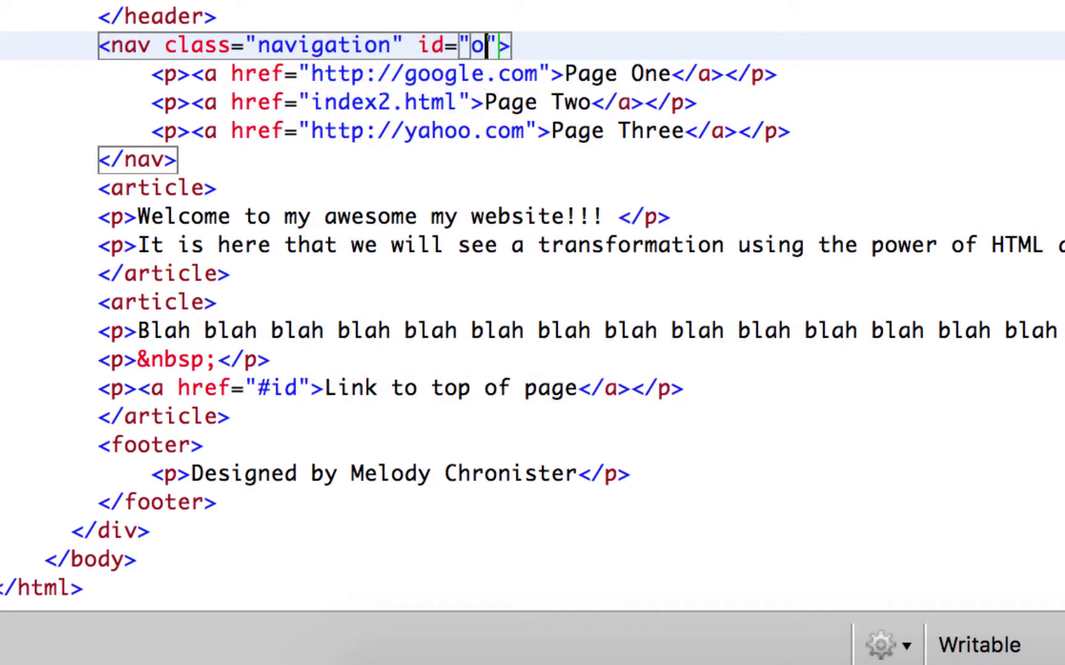
pyautogui.press('BackSpace')
pyautogui.write('id')
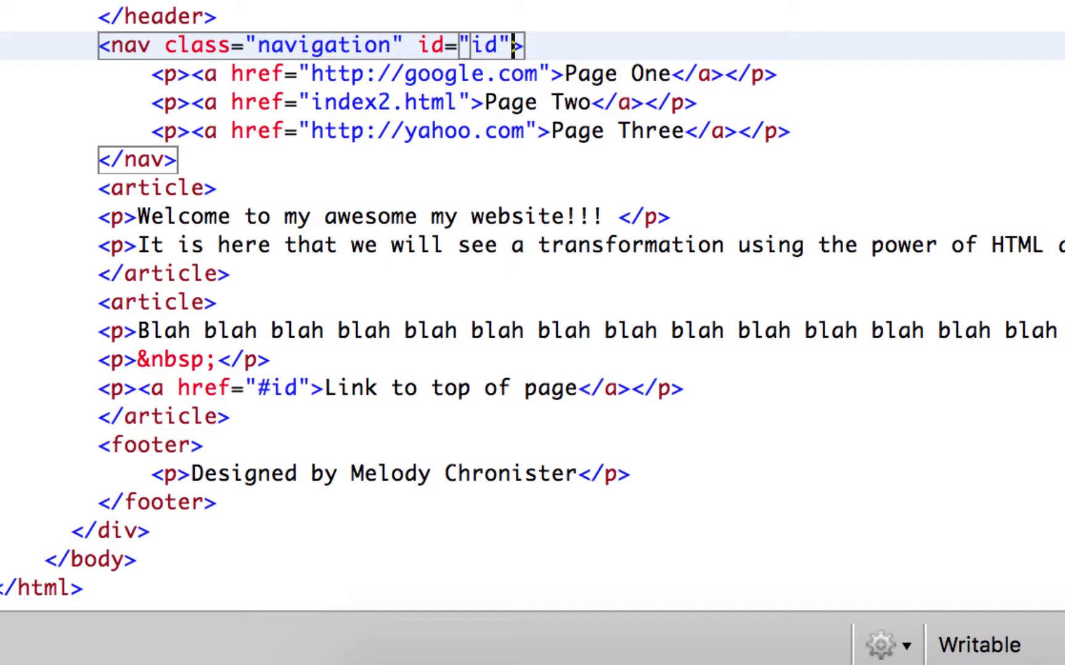
pyautogui.press('Up')
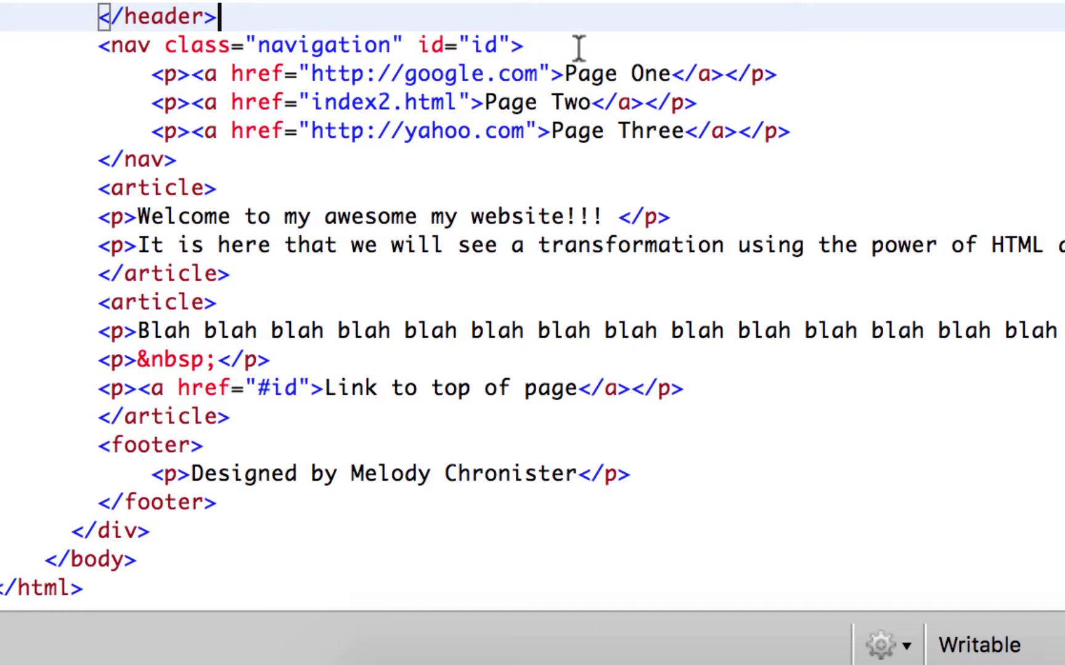
# Reload the page in Firefox and test 'Link to top of page' three times
pyautogui.click(696, 661)
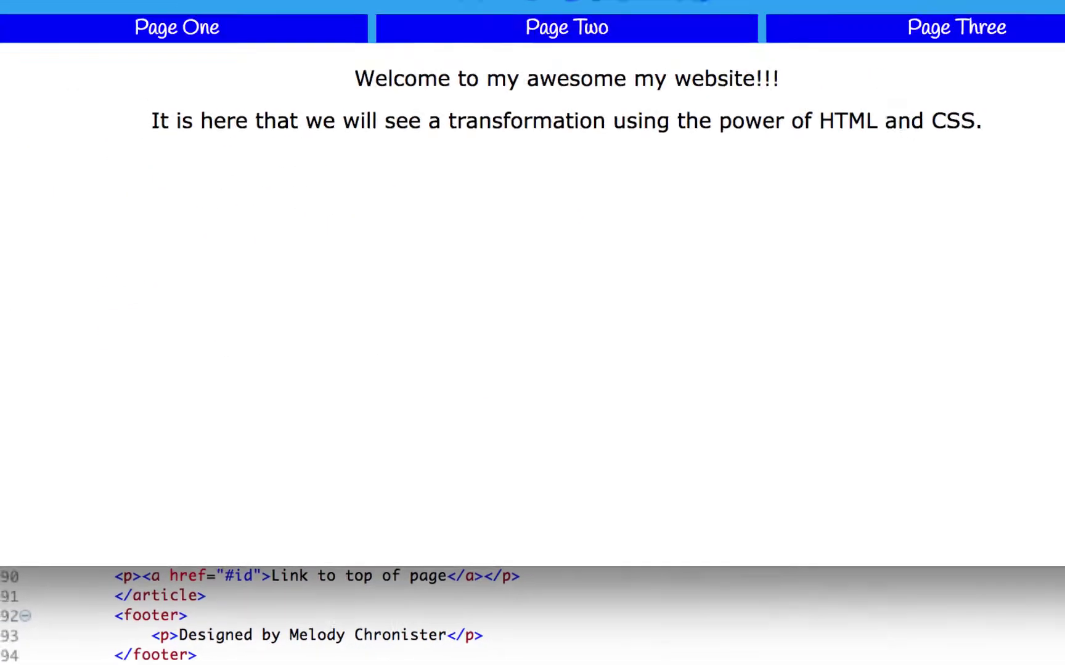
pyautogui.click(562, 26)
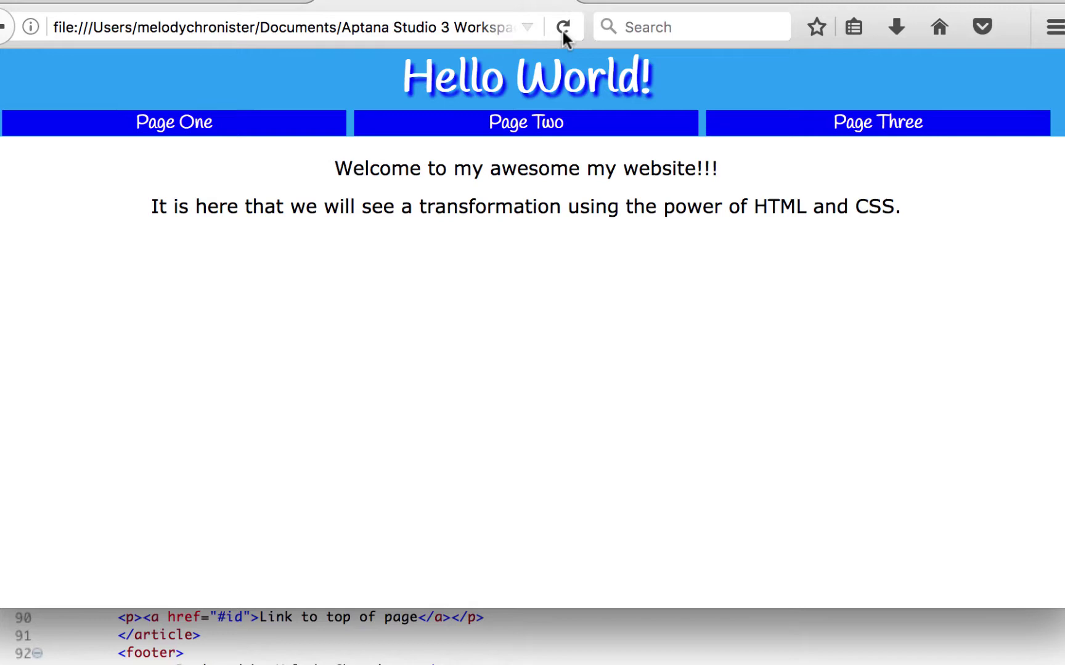
pyautogui.scroll(-5, 534, 350)
pyautogui.scroll(-5, 535, 349)
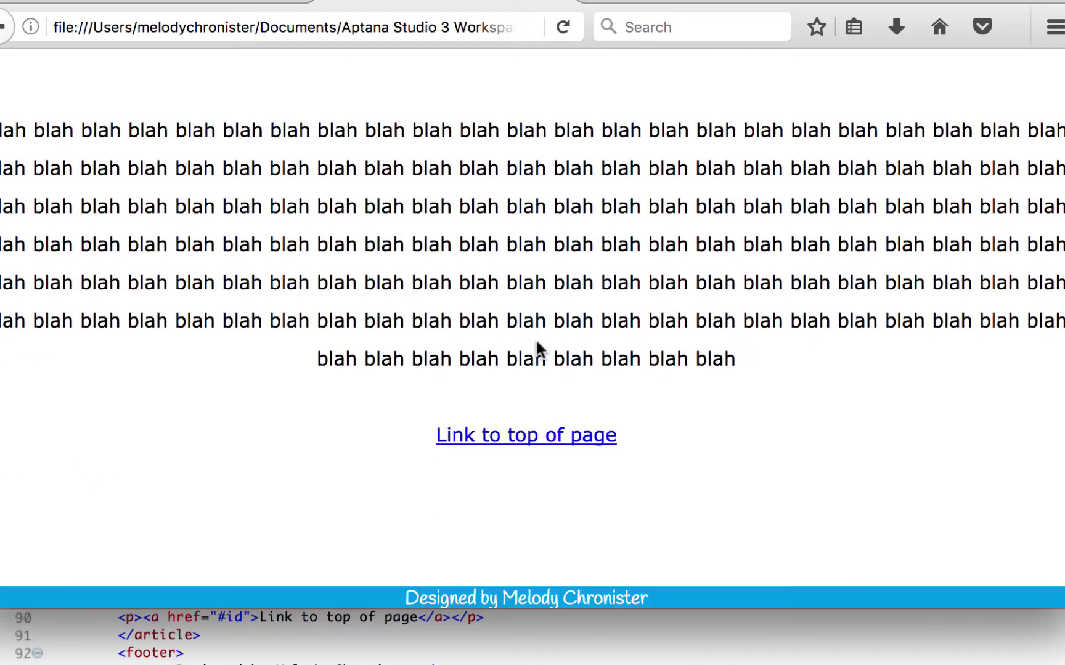
pyautogui.click(526, 400)
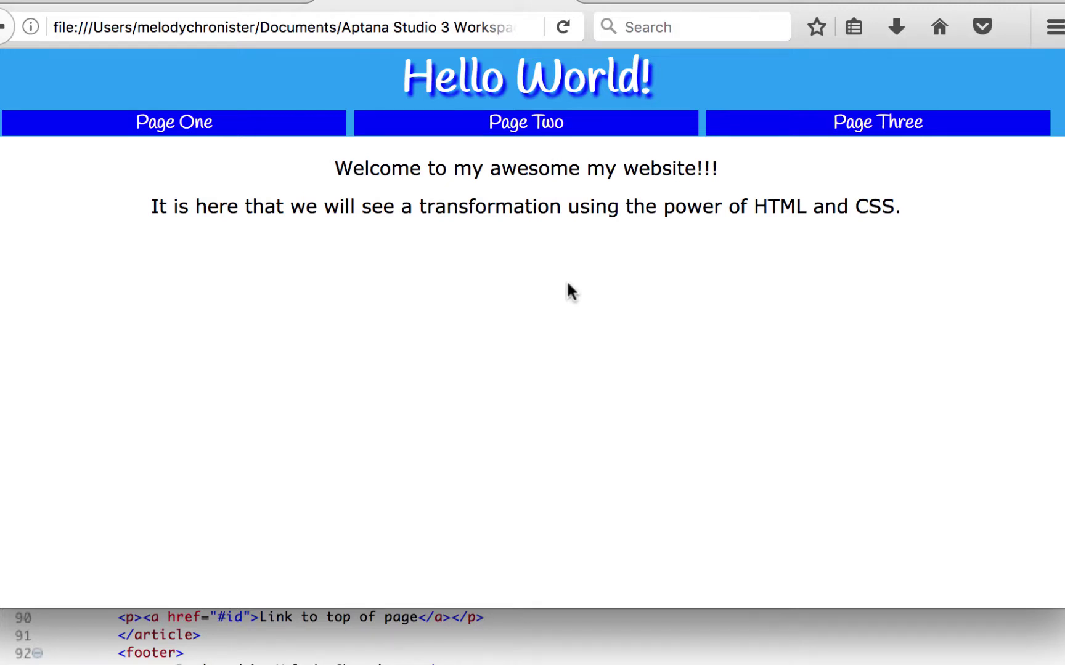
pyautogui.scroll(-5, 569, 291)
pyautogui.scroll(-5, 569, 291)
pyautogui.click(560, 403)
pyautogui.scroll(-2, 743, 228)
pyautogui.scroll(-3, 703, 235)
pyautogui.scroll(-4, 703, 236)
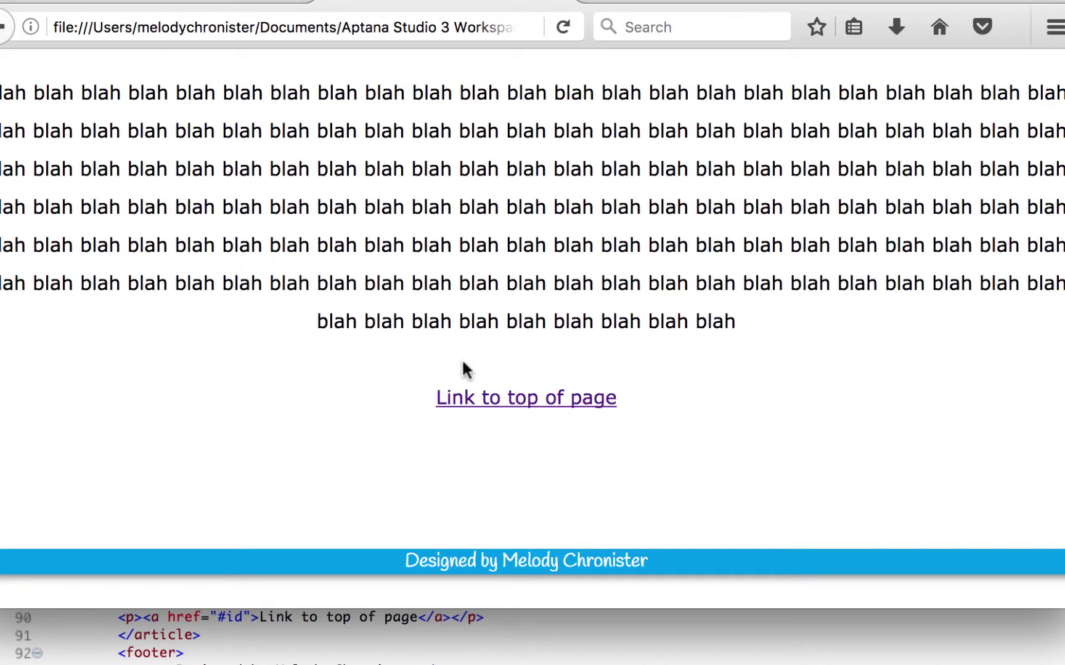
pyautogui.click(619, 405)
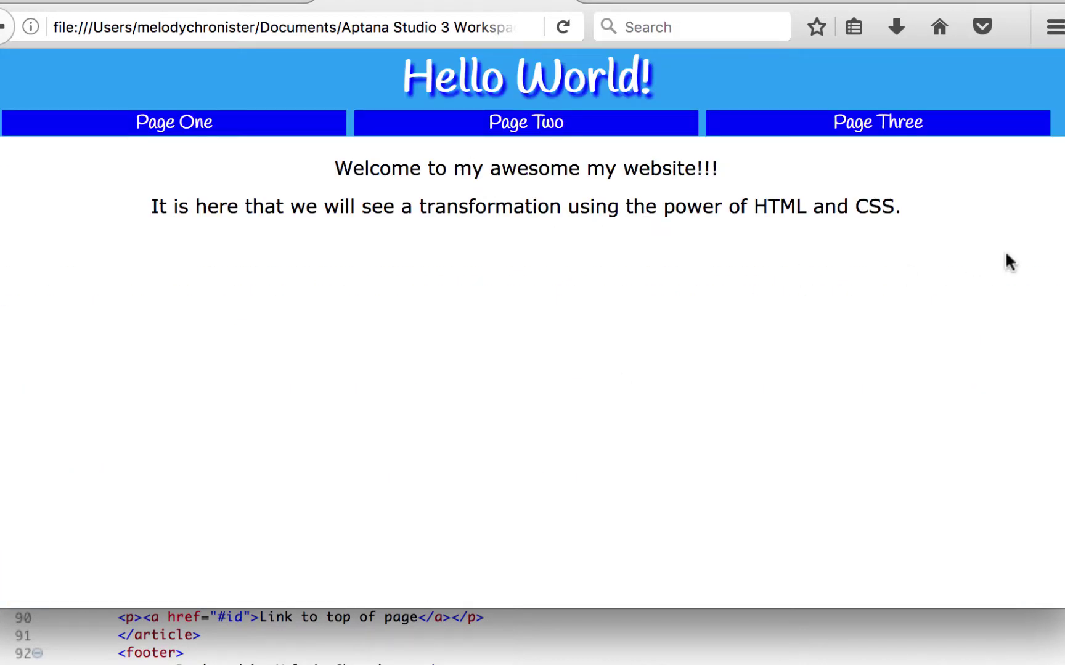
# Return to Aptana Studio 3 with Cmd+Tab to review the index.html code
pyautogui.press('super+Tab')
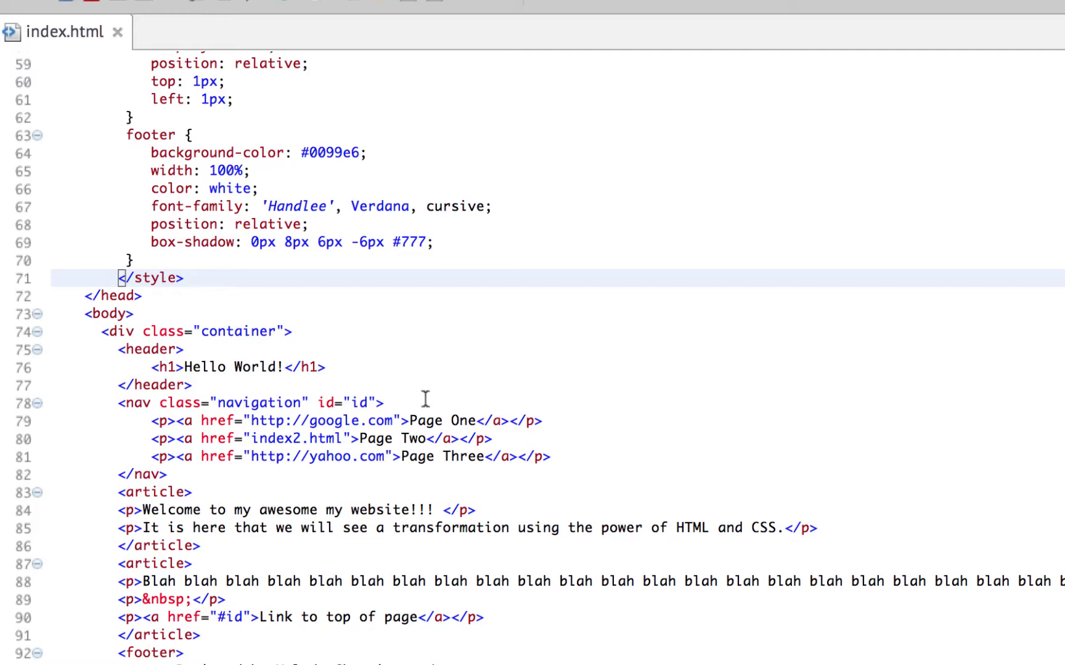
pyautogui.scroll(1, 424, 400)
pyautogui.scroll(3, 424, 400)
pyautogui.scroll(2, 424, 400)
pyautogui.scroll(1, 425, 399)
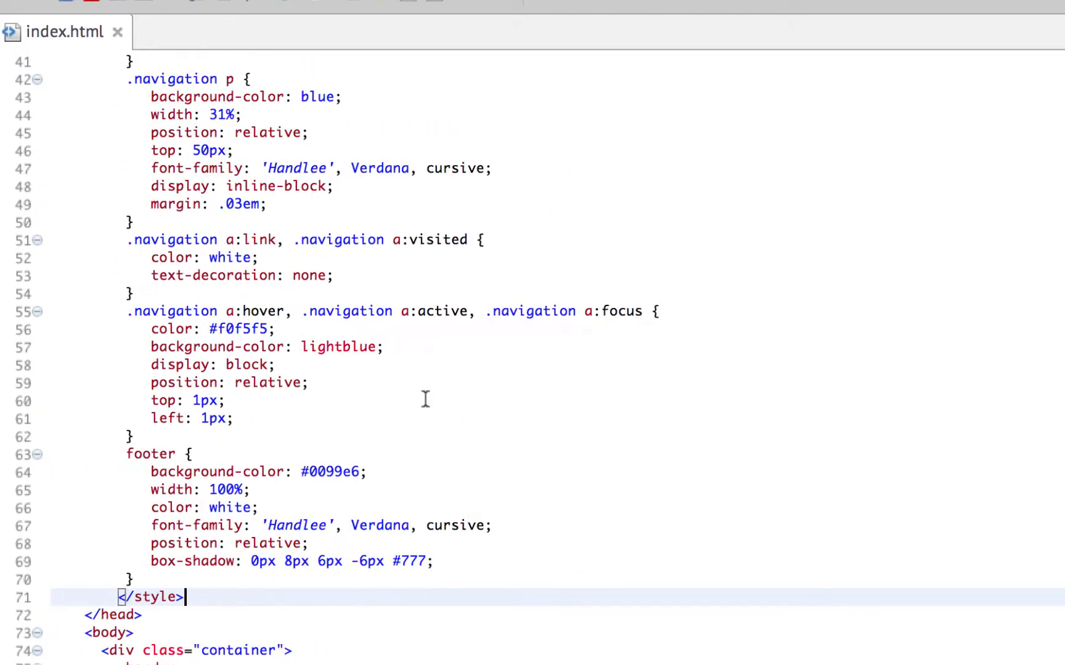
pyautogui.scroll(1, 424, 400)
pyautogui.scroll(1, 425, 400)
pyautogui.scroll(1, 424, 399)
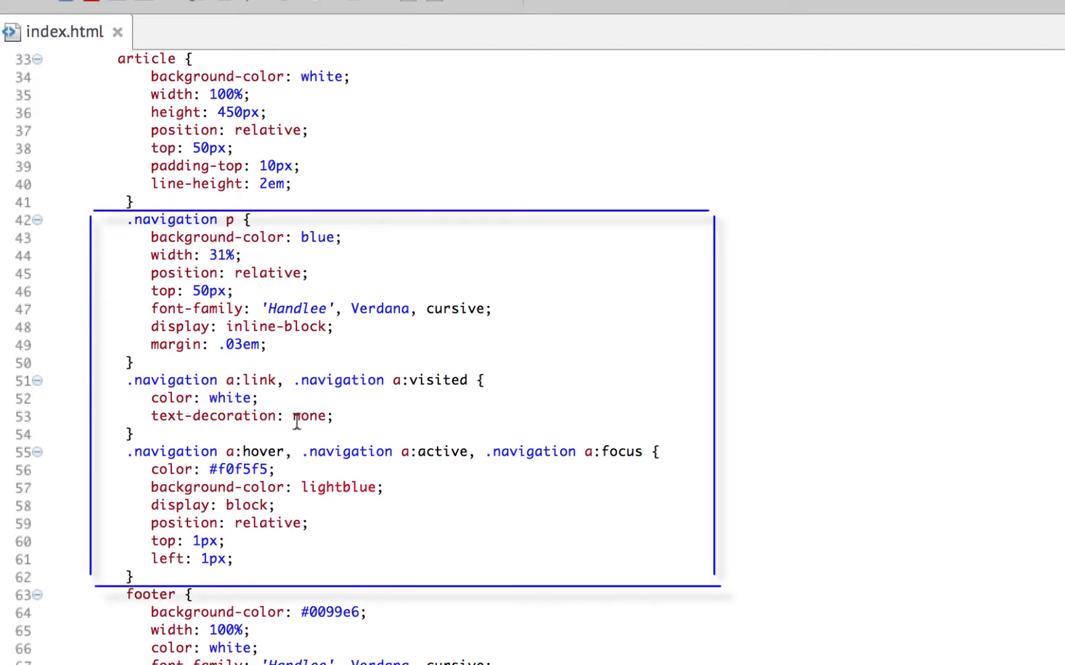
pyautogui.scroll(-1, 407, 453)
pyautogui.scroll(-3, 408, 453)
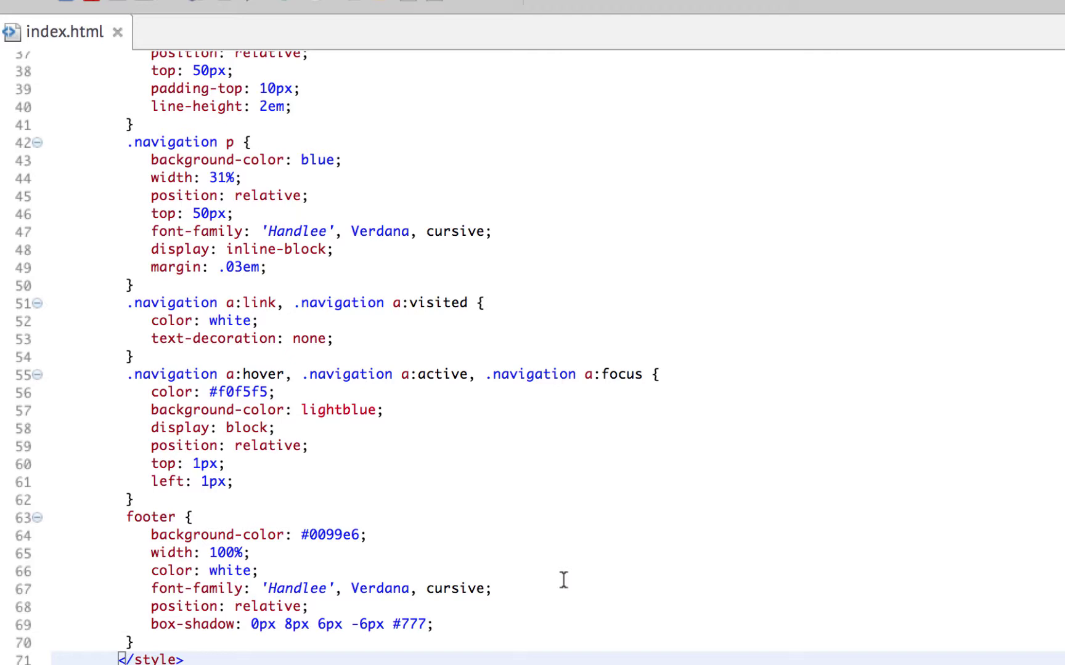
pyautogui.scroll(-2, 443, 557)
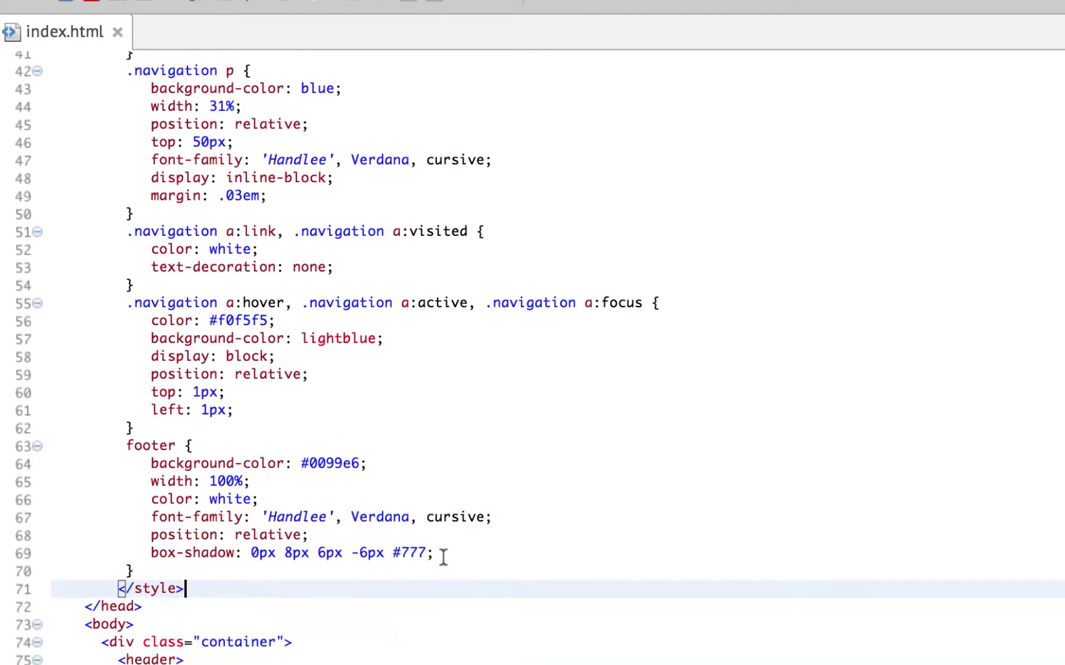
pyautogui.scroll(-2, 443, 557)
pyautogui.scroll(-5, 444, 557)
pyautogui.scroll(-2, 443, 557)
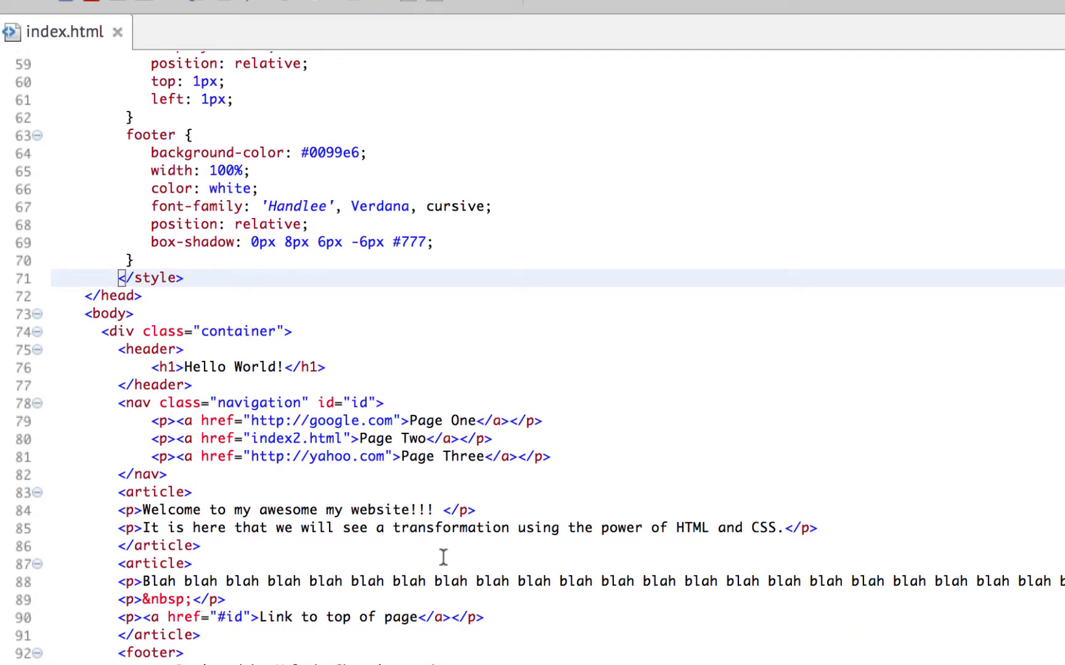